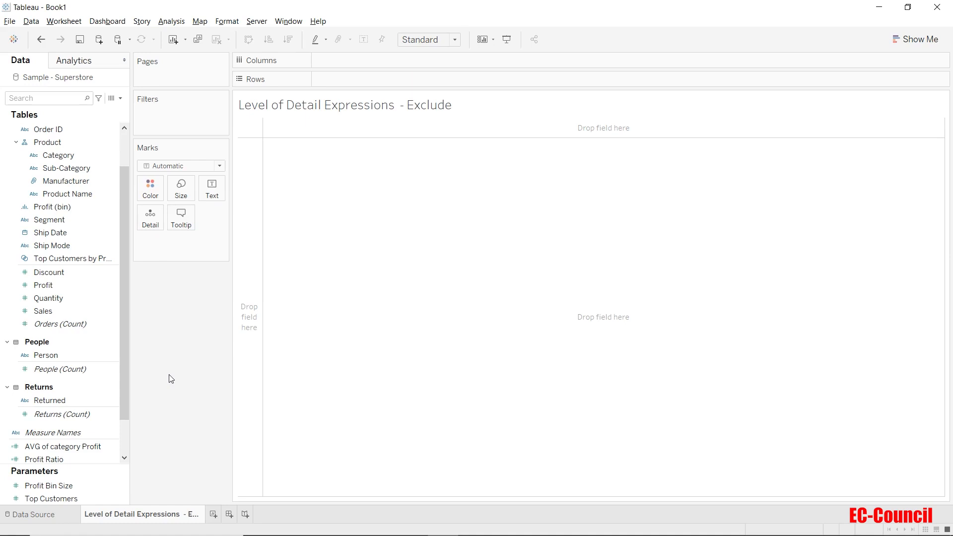
Build a bar chart of Sales by Sub-Category rows and Ship Mode columns, fitted to the entire view.
drag(69, 169, 355, 81)
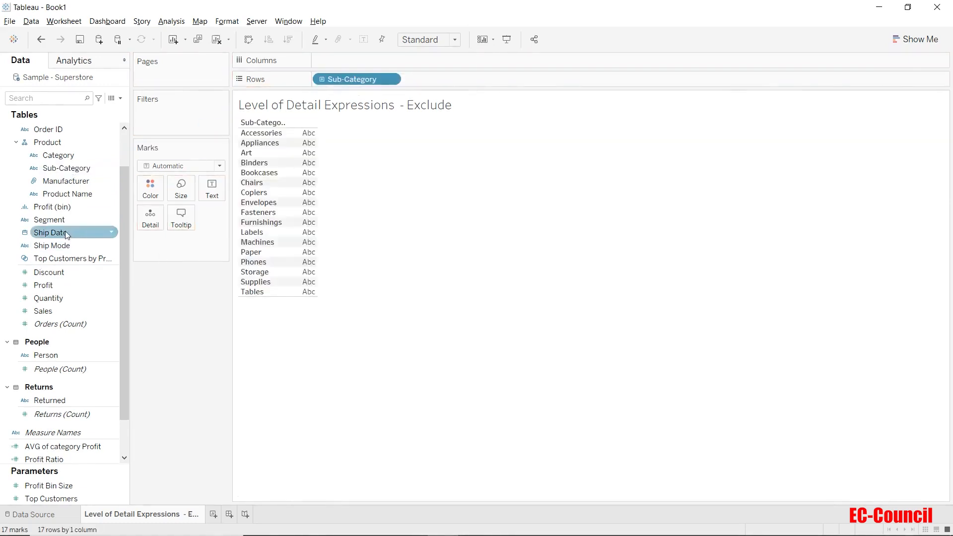
drag(60, 245, 368, 61)
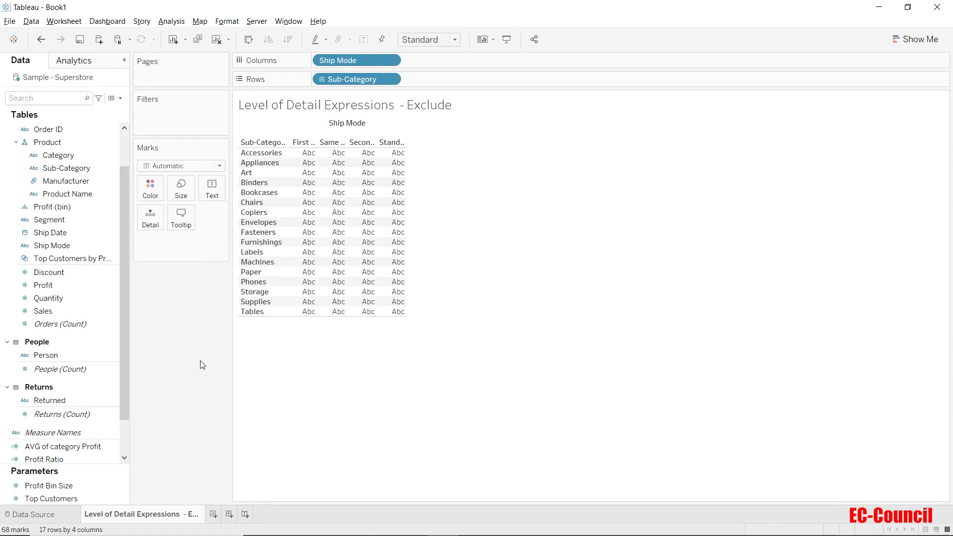
drag(72, 311, 465, 55)
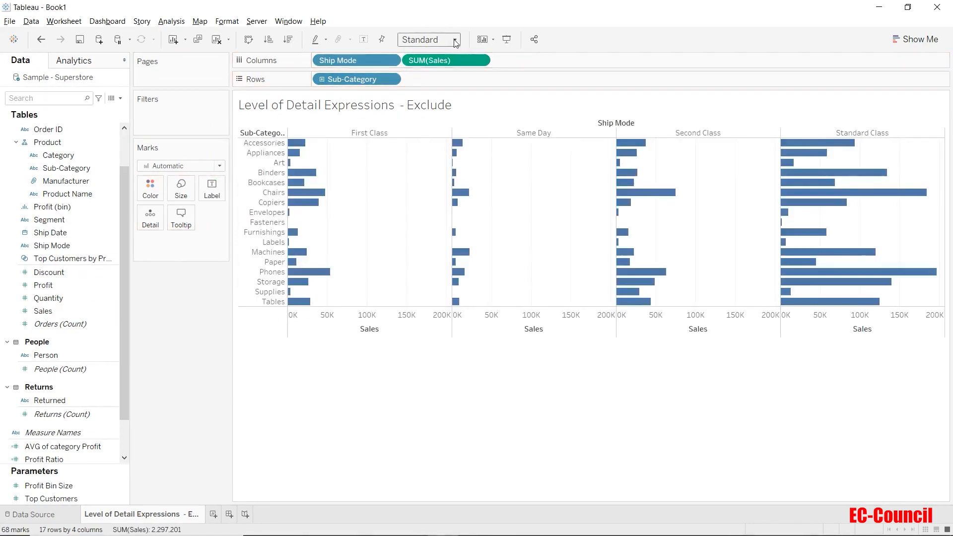
click(454, 41)
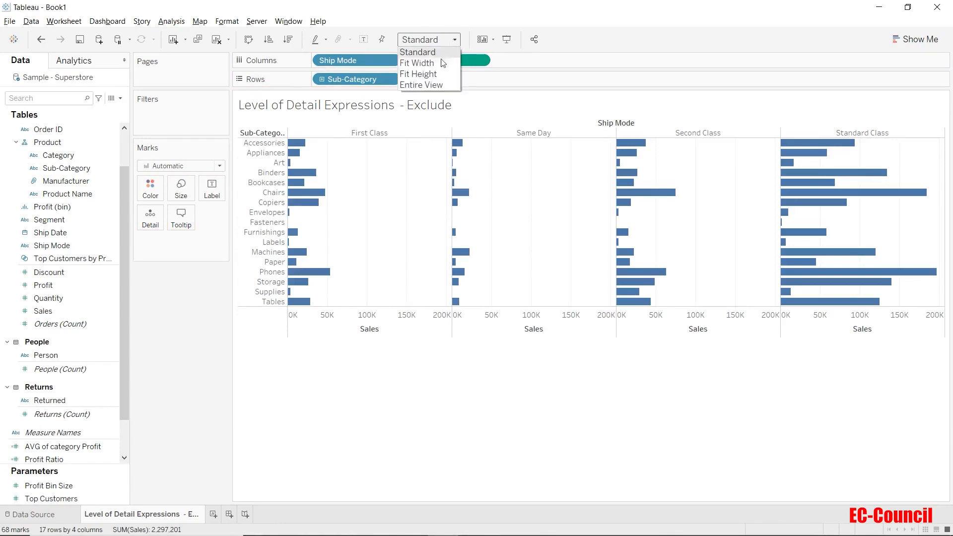
click(429, 84)
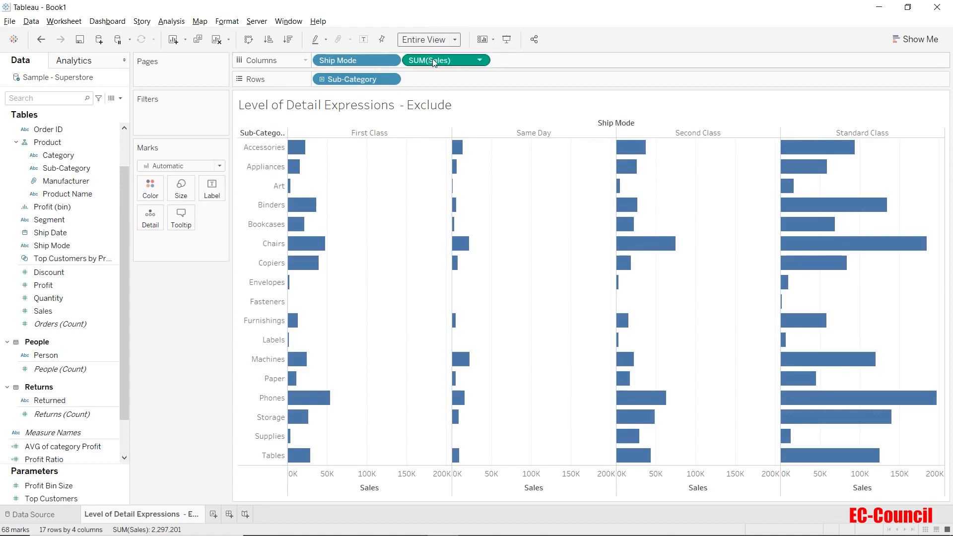
Colour the bars by the sum of Sales and show mark labels on them.
drag(432, 58, 146, 192)
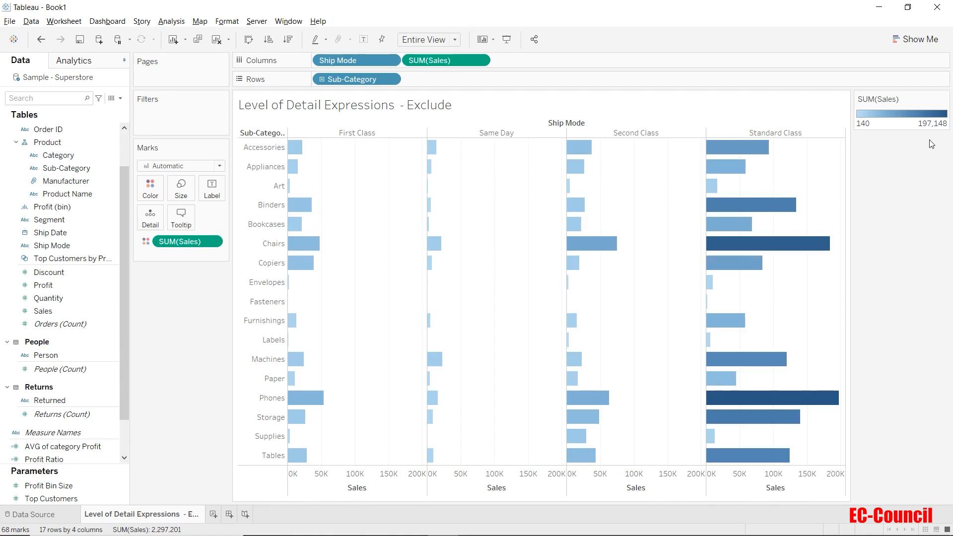
click(212, 189)
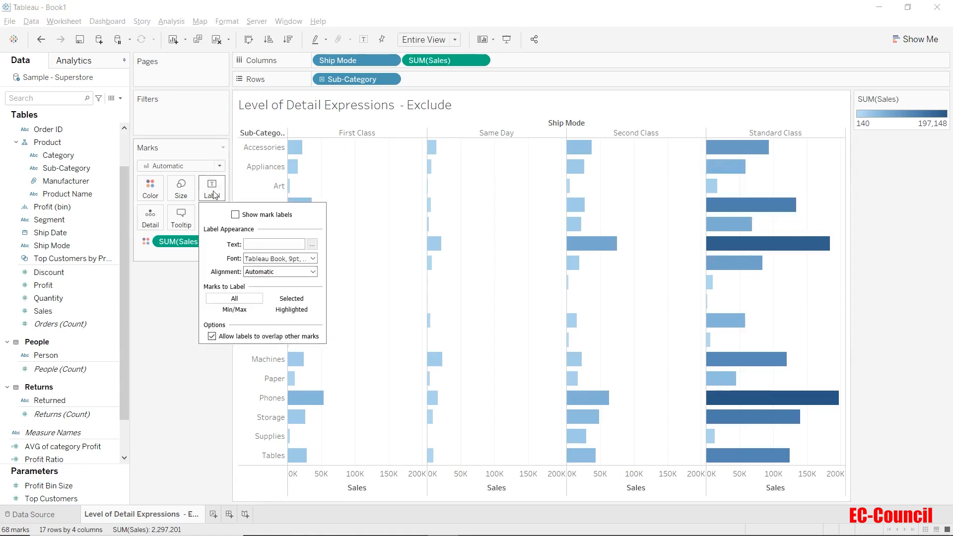
click(235, 215)
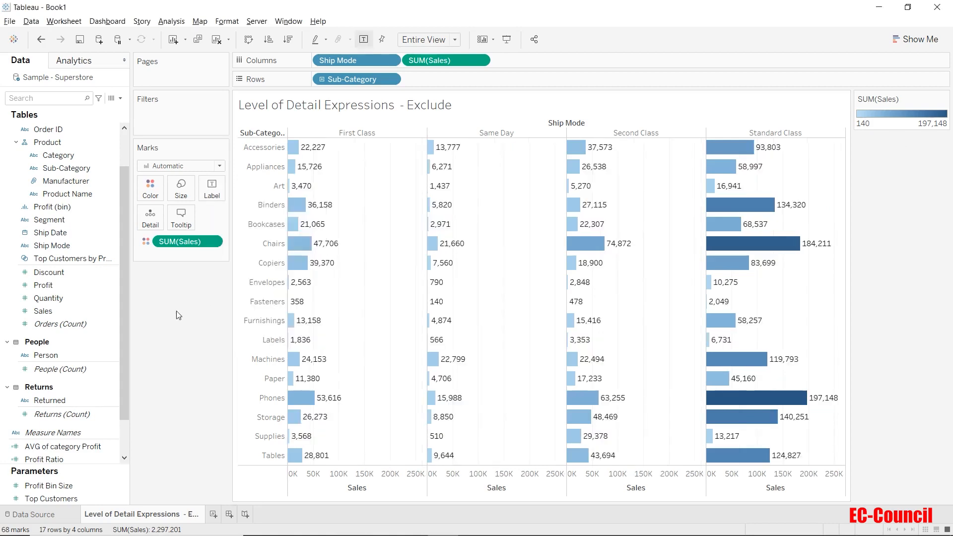
Examine the Same Day Fasteners and Standard Class Phones marks, and compare bar colours across the ship modes, ending with nothing selected.
mouse_move(436, 304)
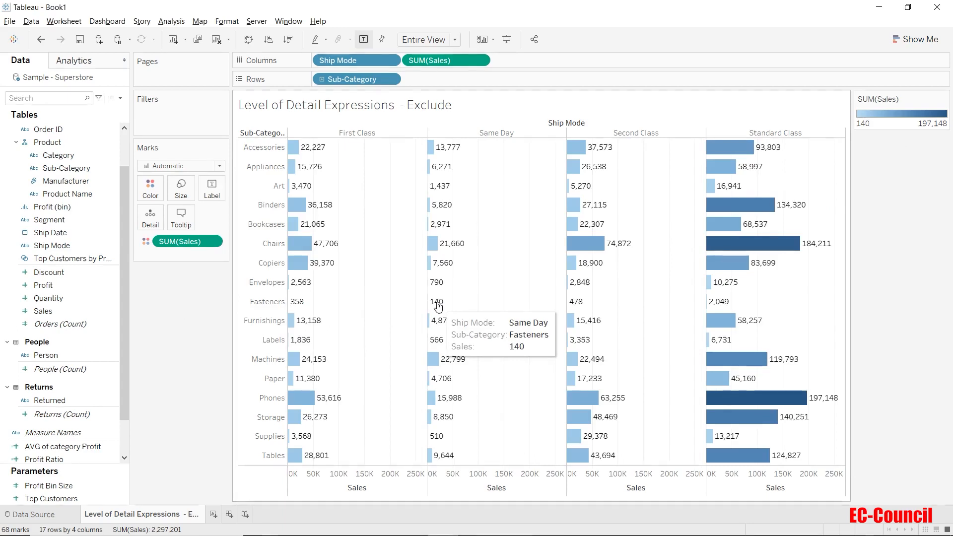
mouse_move(787, 403)
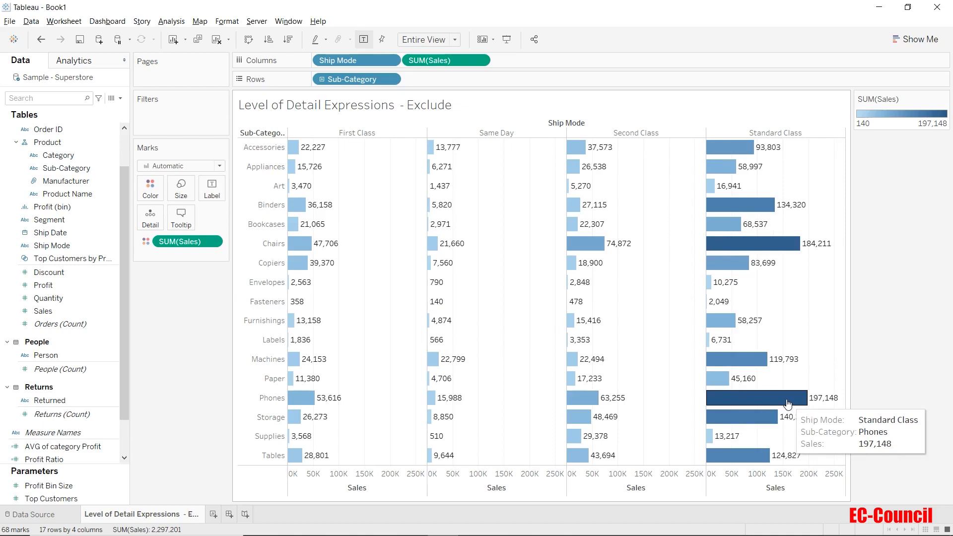
click(787, 403)
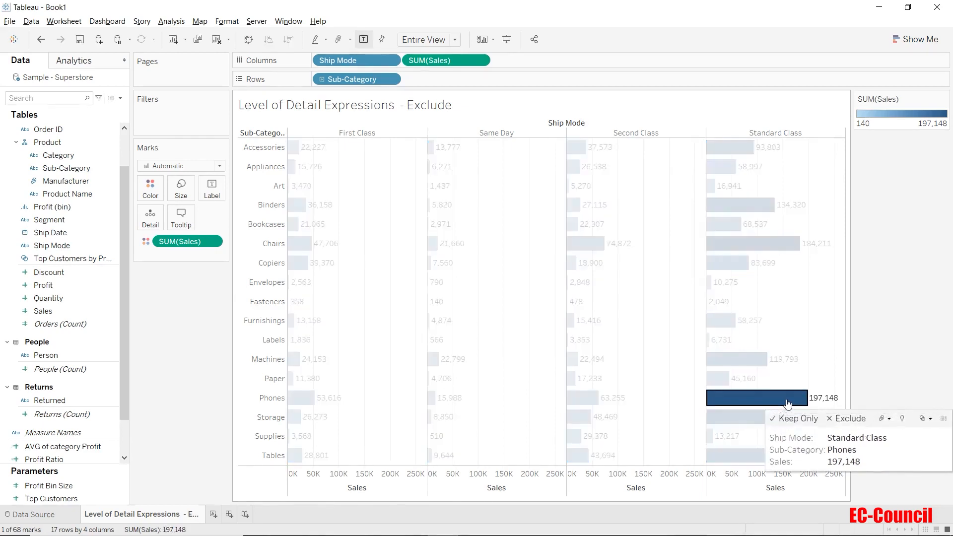
click(788, 403)
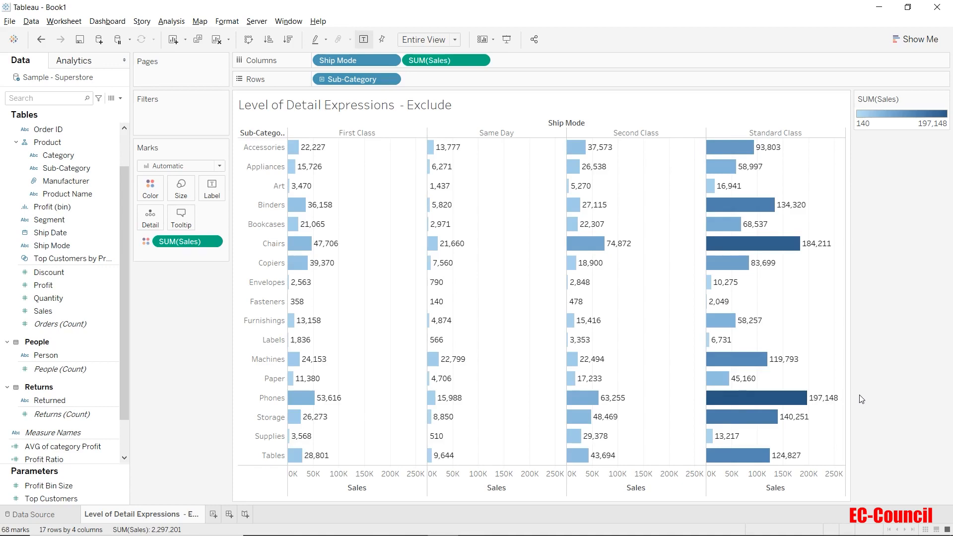
click(367, 134)
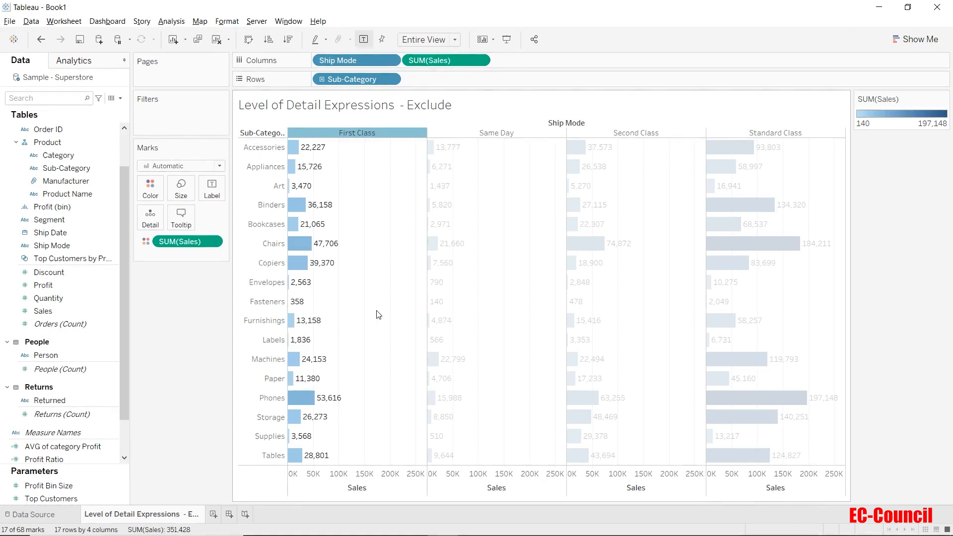
click(487, 139)
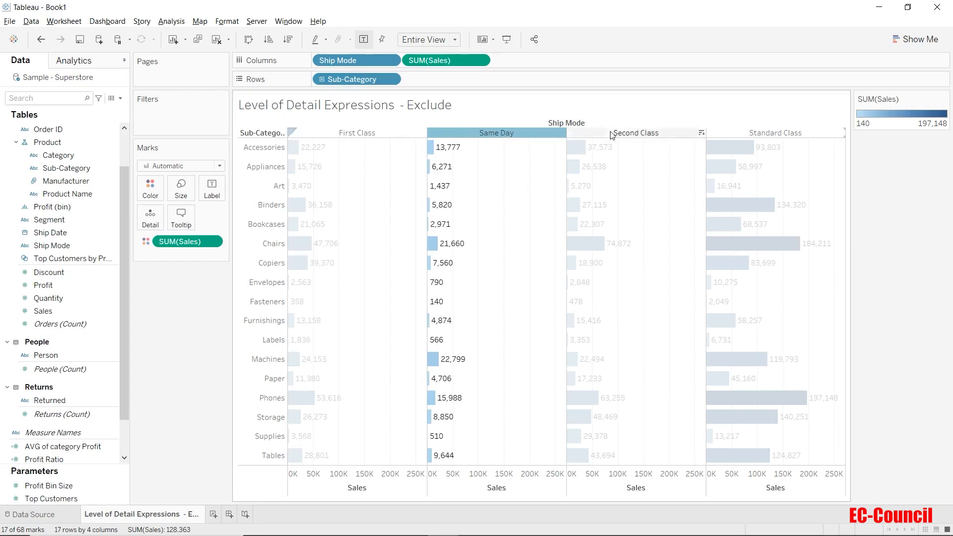
click(675, 134)
click(762, 136)
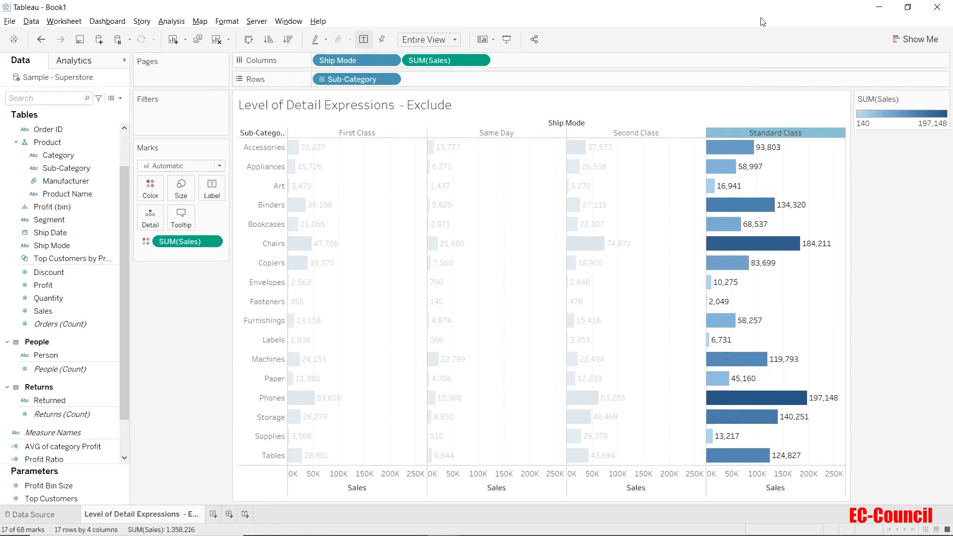
click(858, 198)
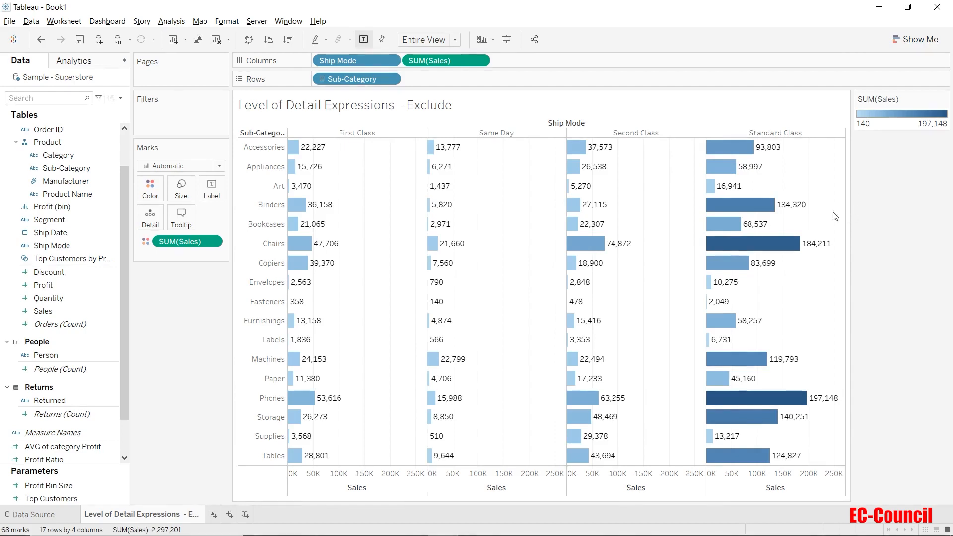
Start a new calculated field and look up the EXCLUDE function's description among the Aggregate functions.
click(120, 98)
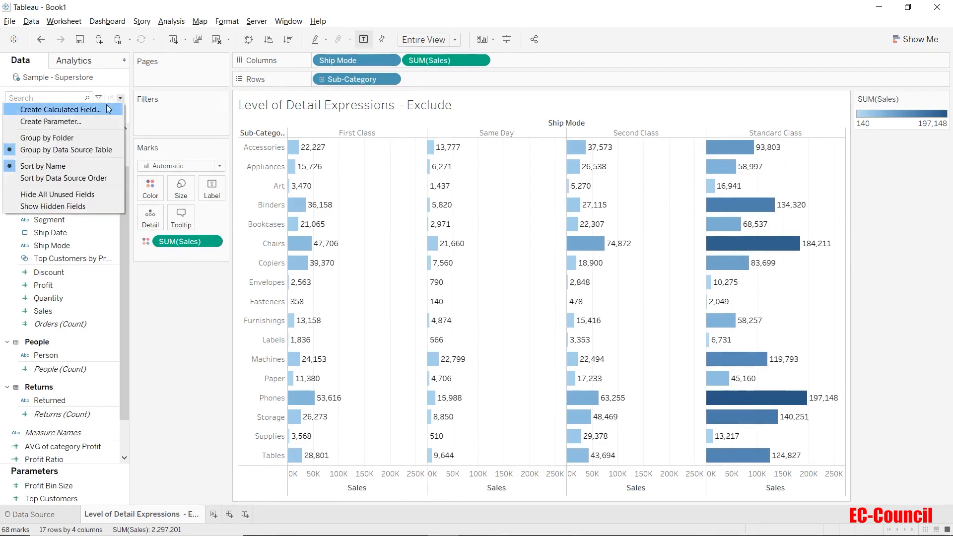
click(103, 108)
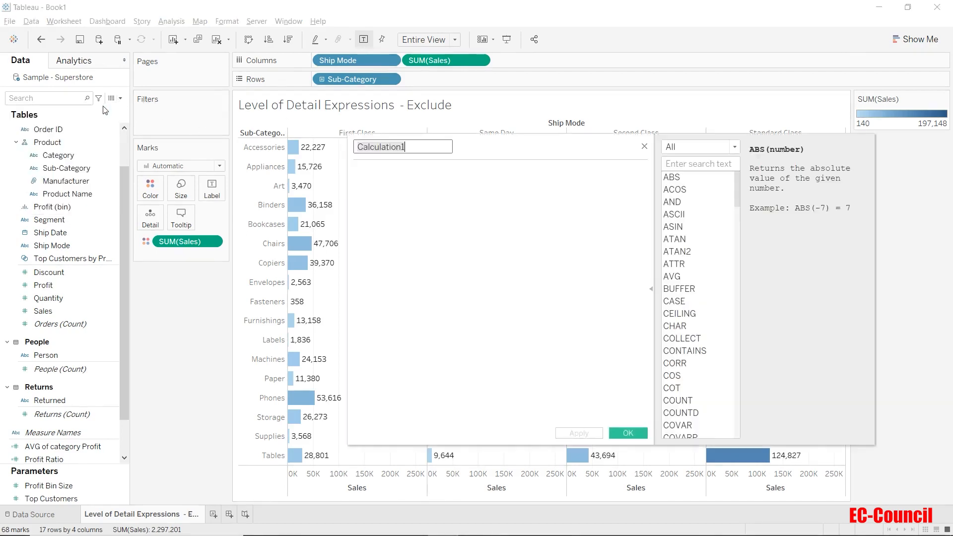
click(682, 149)
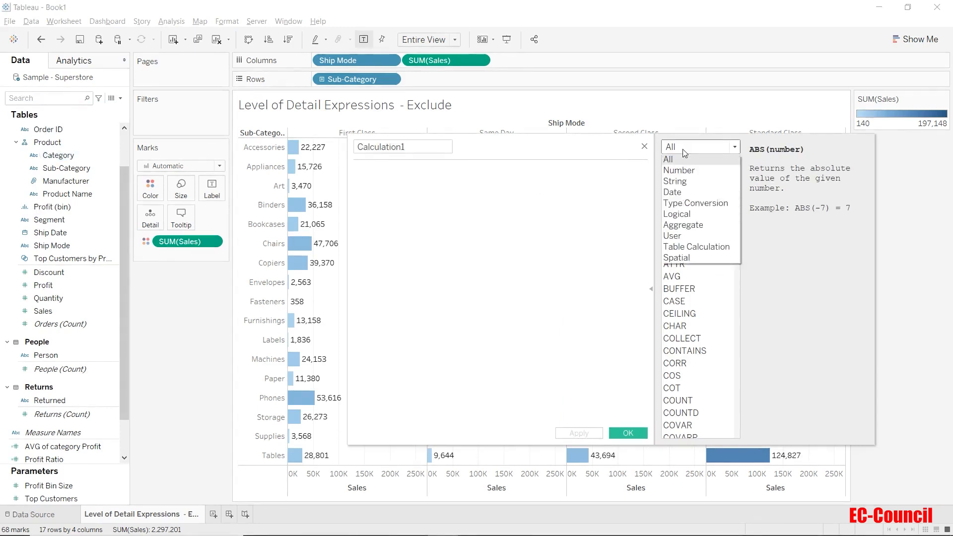
click(695, 226)
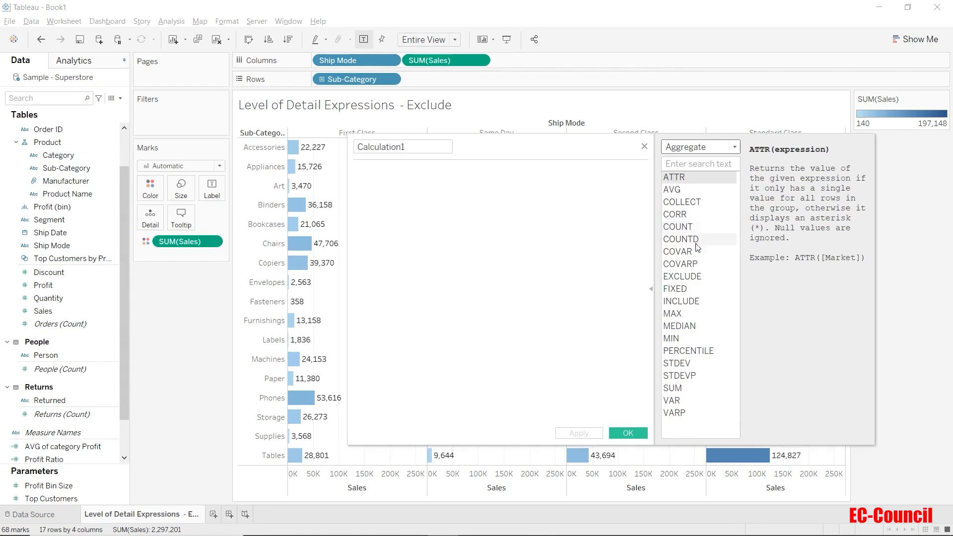
click(698, 276)
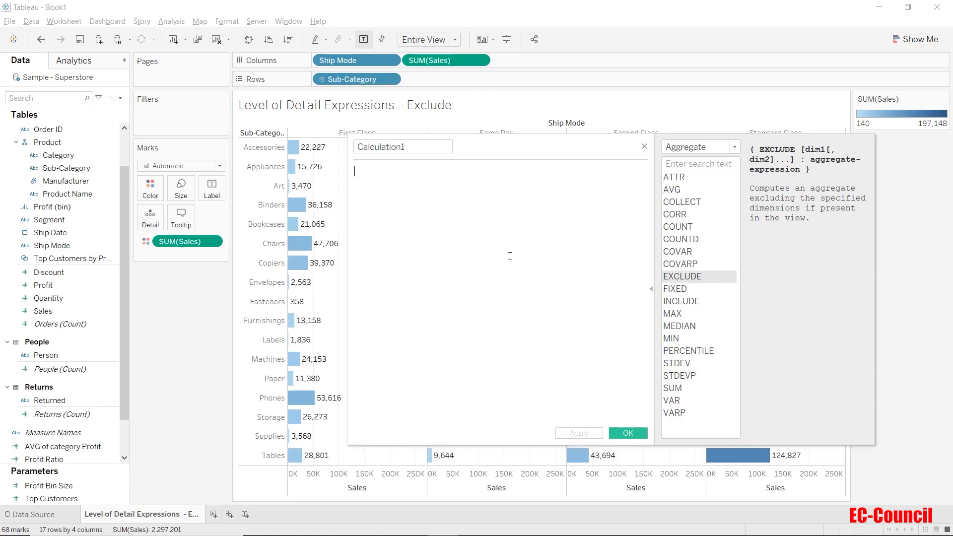
Begin the calculation formula with {Exclude [Ship Mode].
text({Exc)
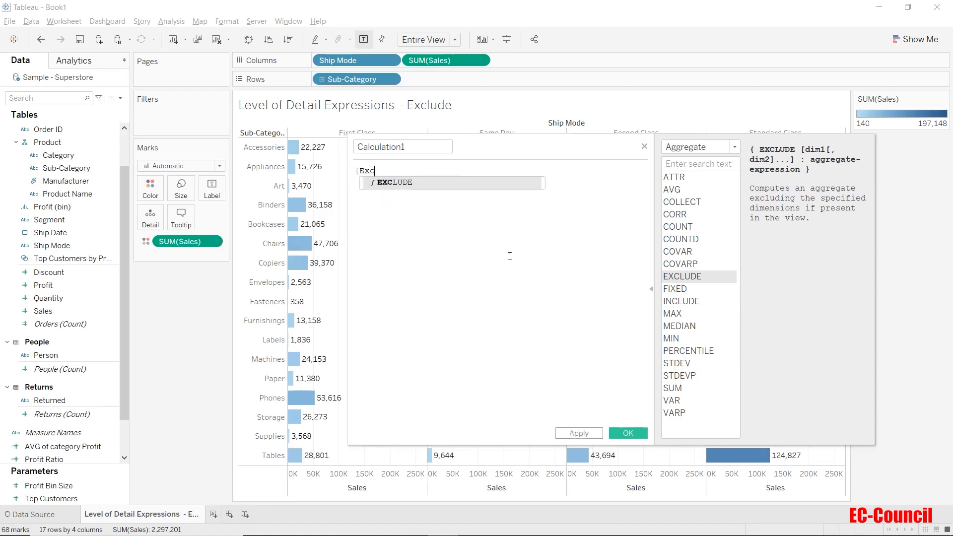
text(lude)
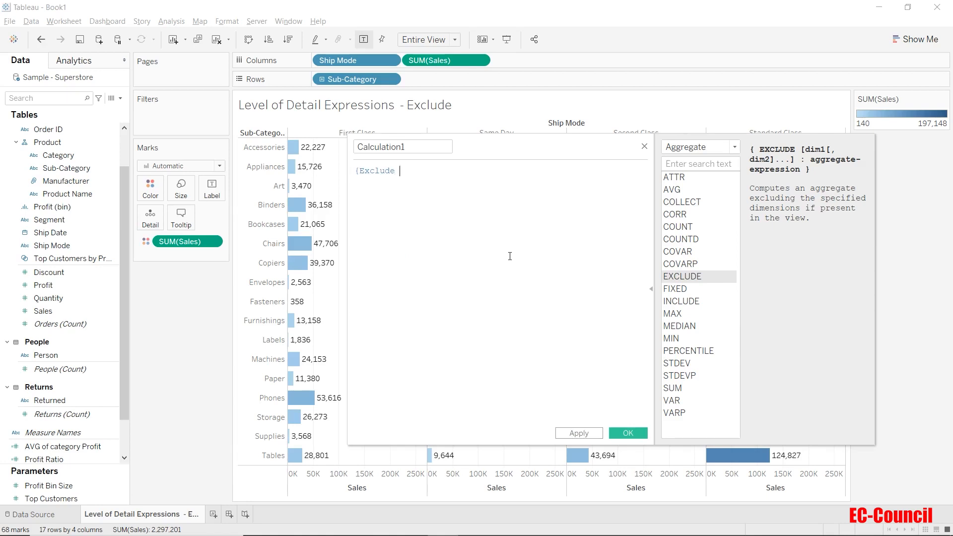
text( ship)
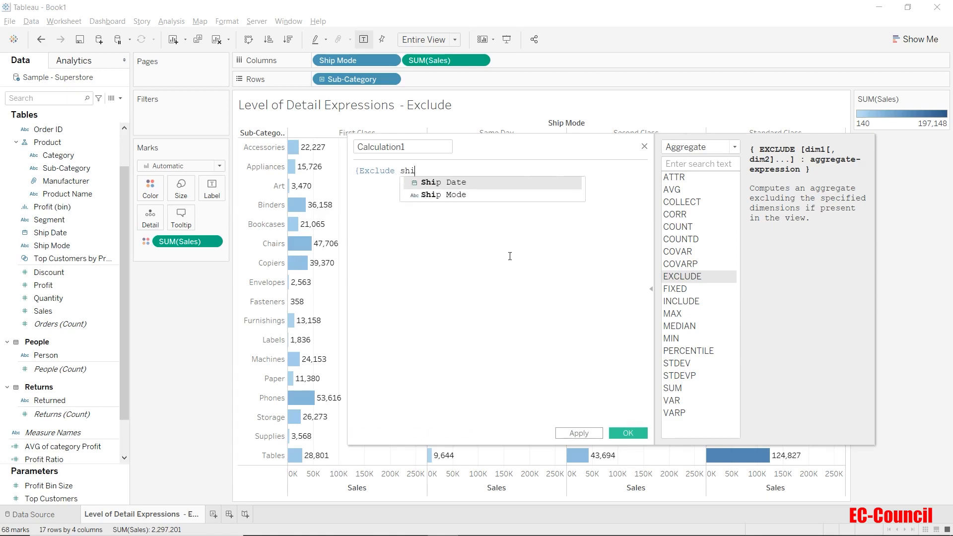
key(Return)
key(BackSpace)
key(BackSpace)
key(BackSpace)
key(BackSpace)
key(BackSpace)
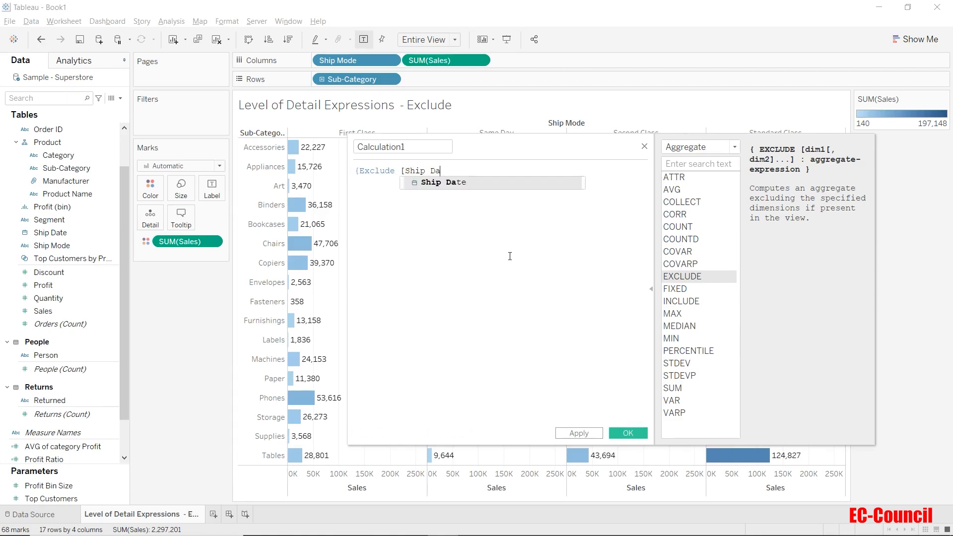
key(Down)
key(Return)
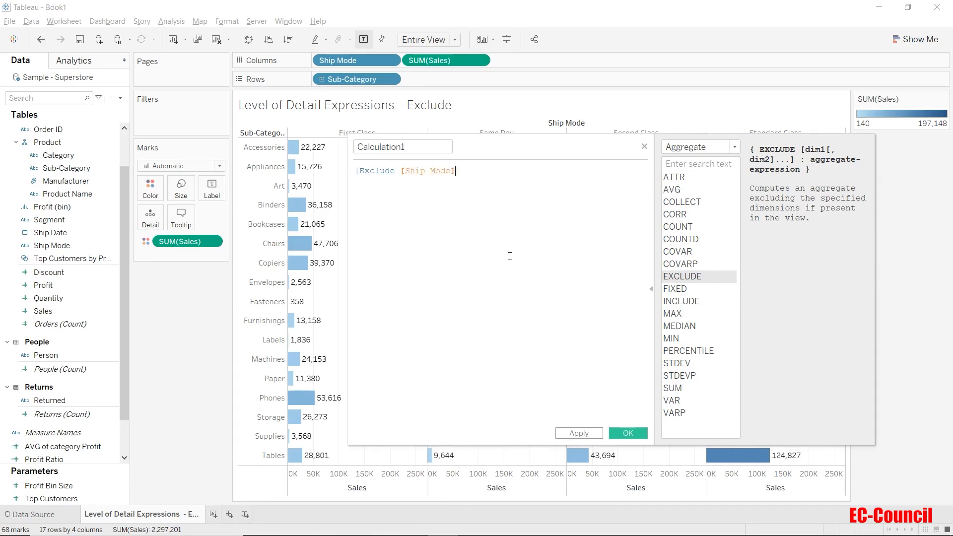
Complete the formula with : sum([Sales])} as the aggregate expression.
text(: sum)
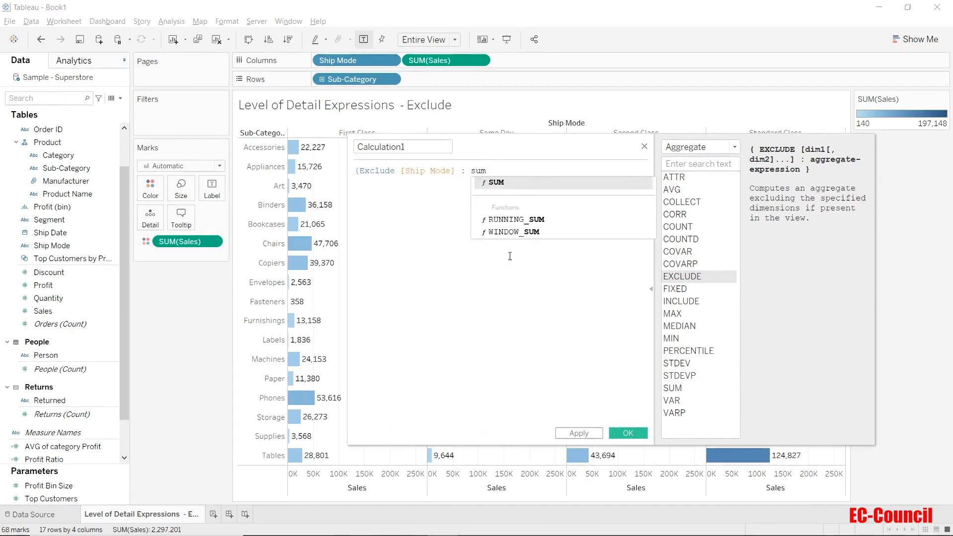
text(()
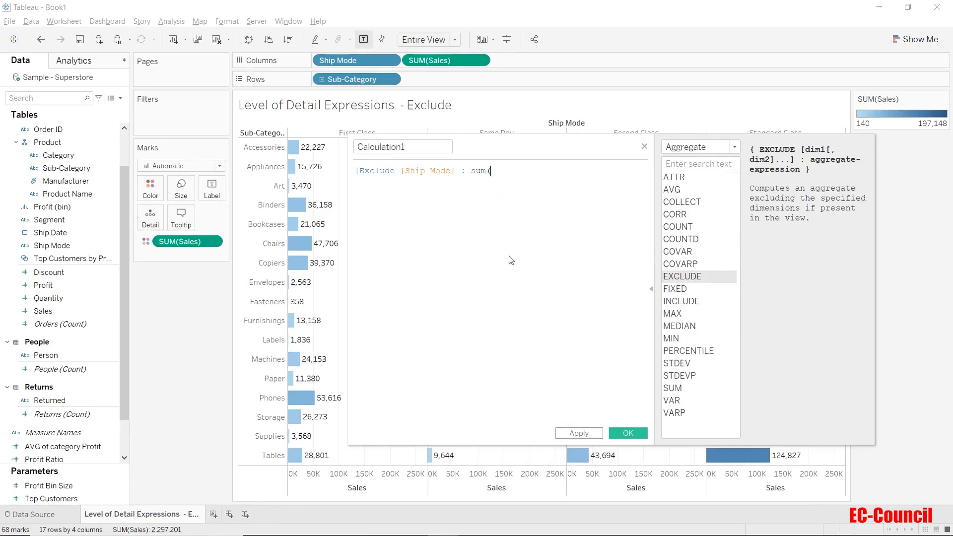
text(sale)
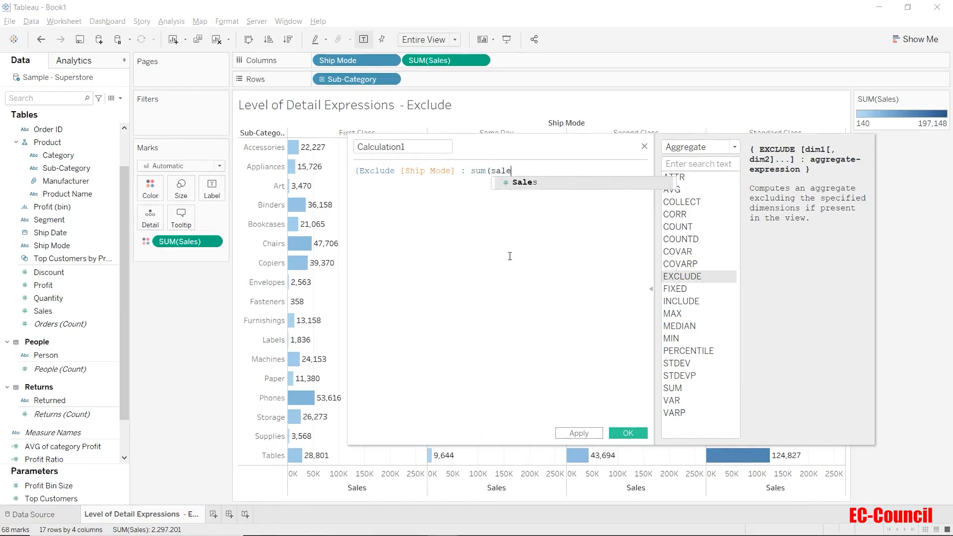
key(Return)
text())
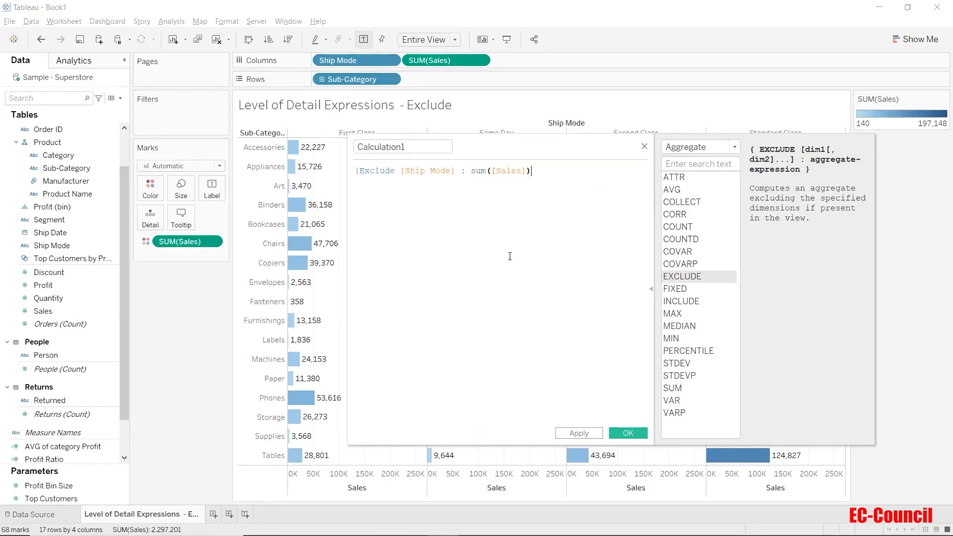
text(})
Name the calculated field "Color Code excluding Shop mode" and save it.
double_click(410, 145)
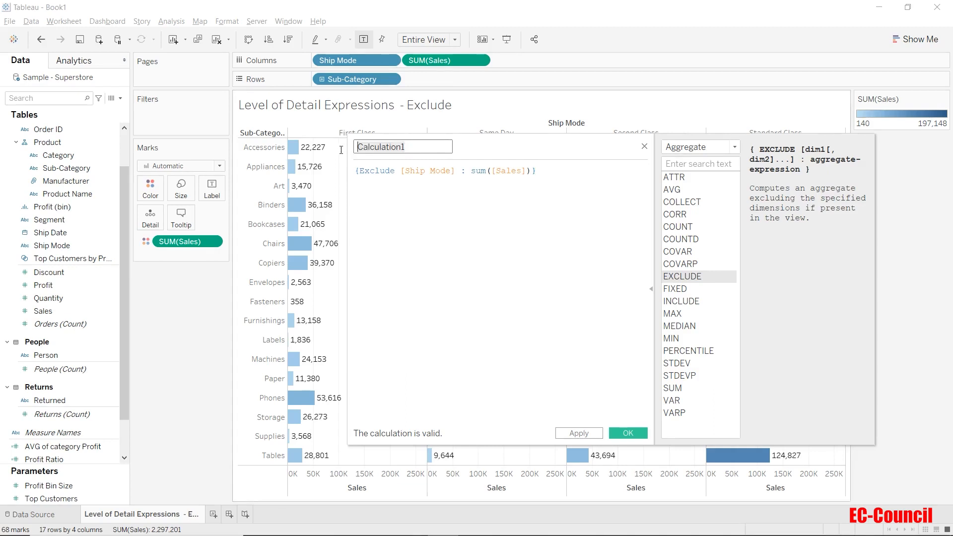
text(Color Code excl)
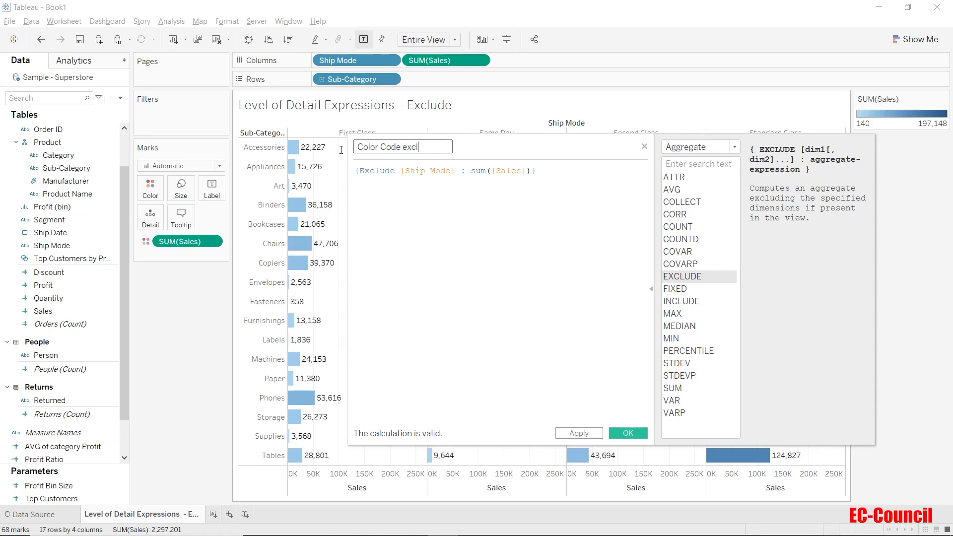
text(uding Shop )
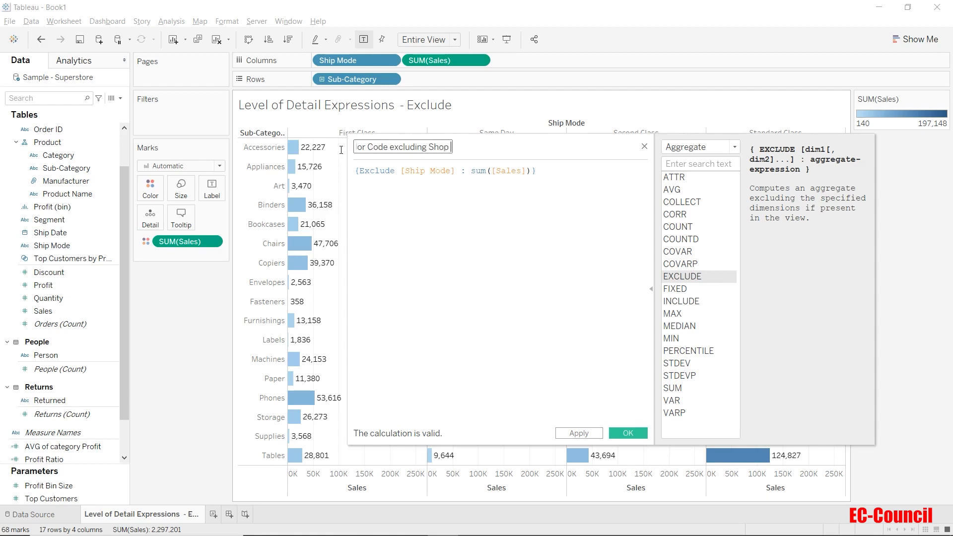
text(mode)
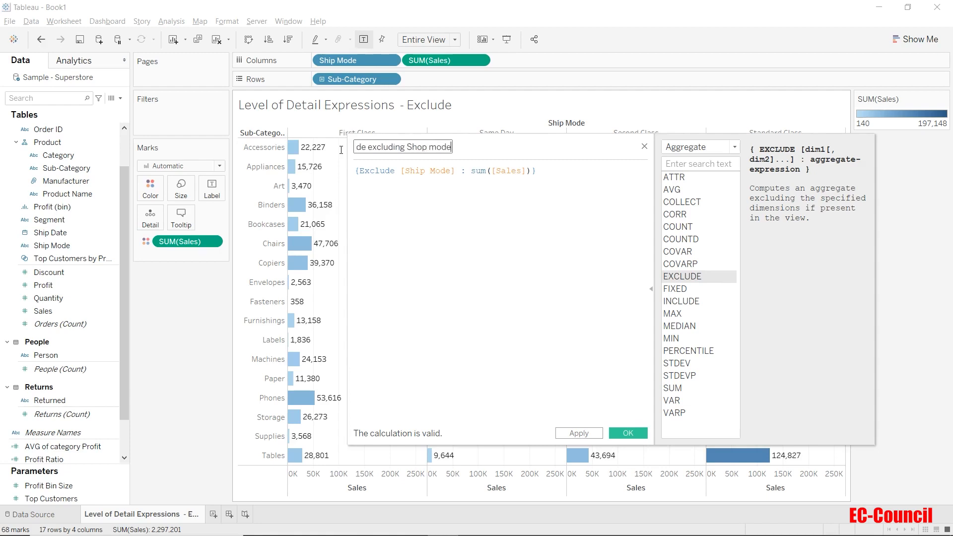
click(627, 433)
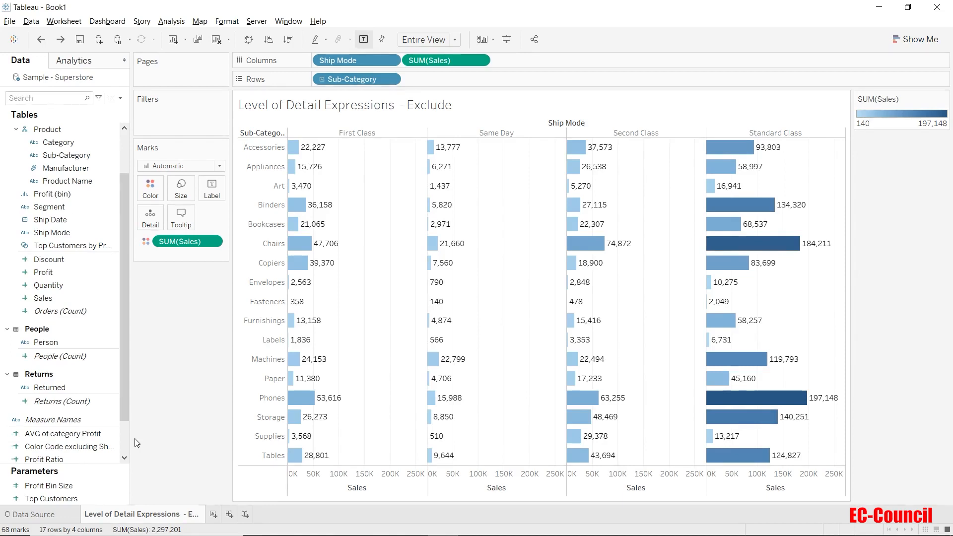
Colour the bars by the Color Code excluding Shop mode field instead of Sales, and highlight the First Class bars.
drag(70, 446, 179, 243)
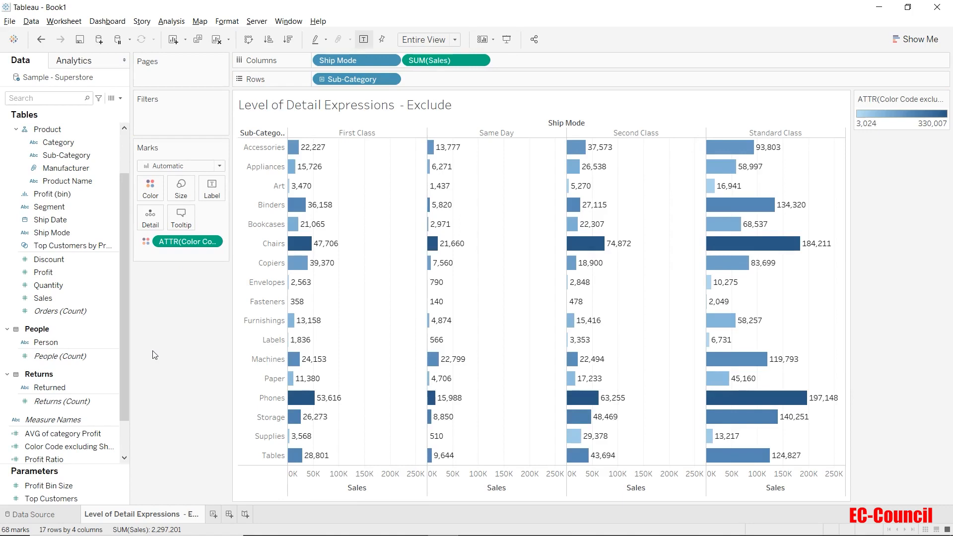
click(357, 133)
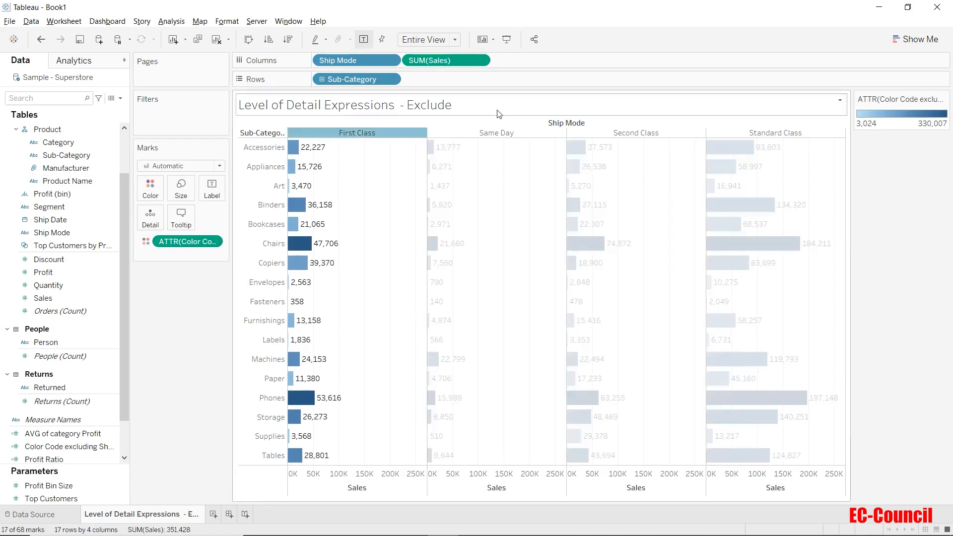